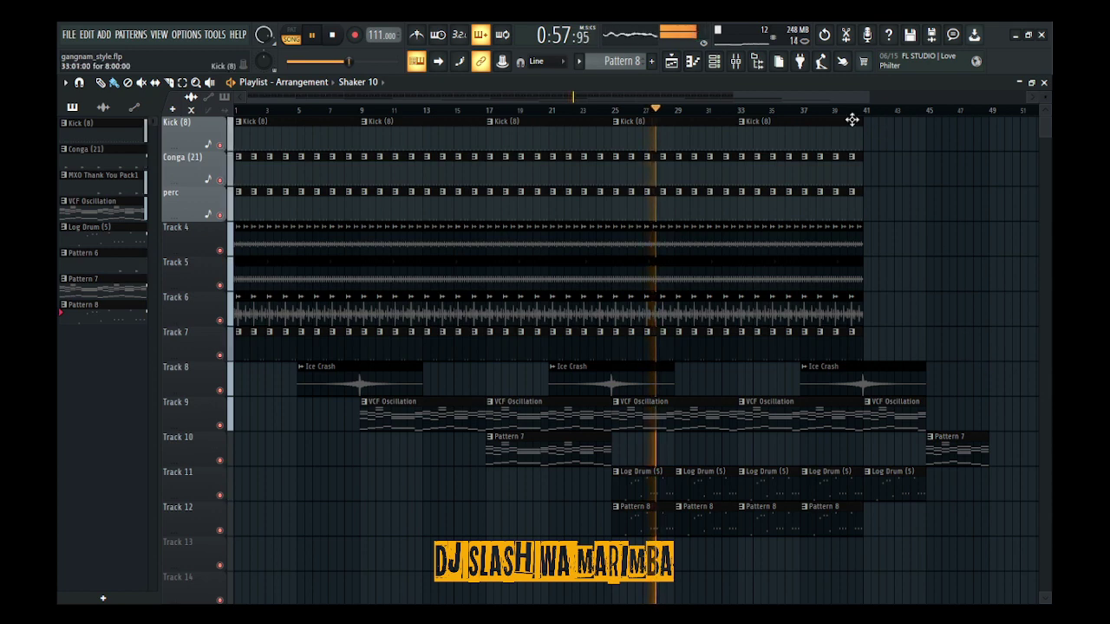
Stop the arrangement playback and audition the VCF Oscillation pattern's notes in the piano roll
scroll(827, 98, "up", 1)
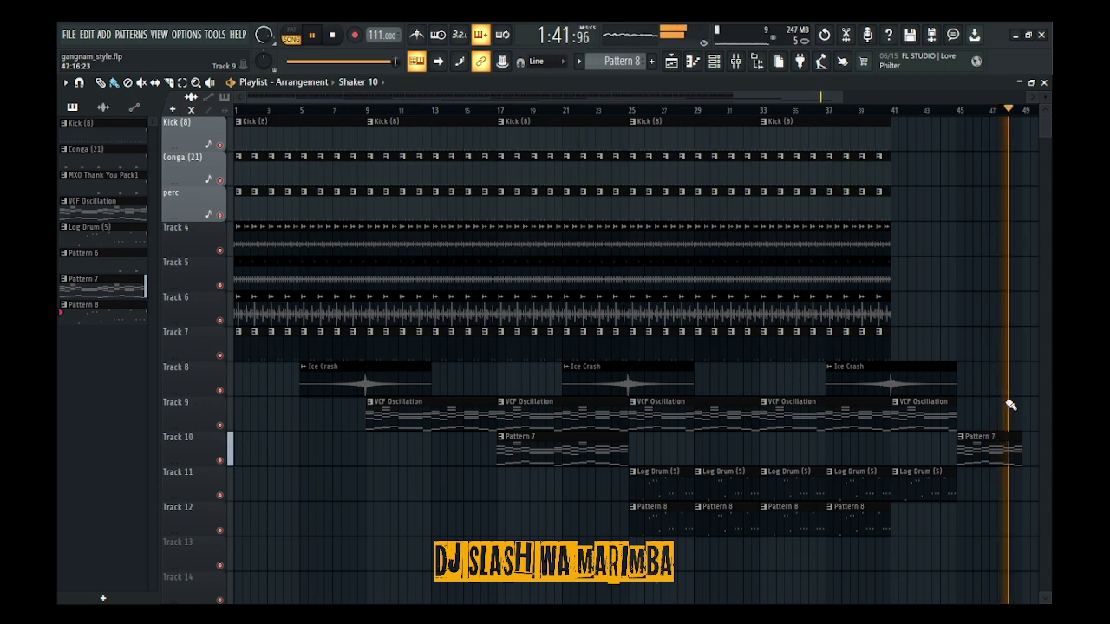
key("space")
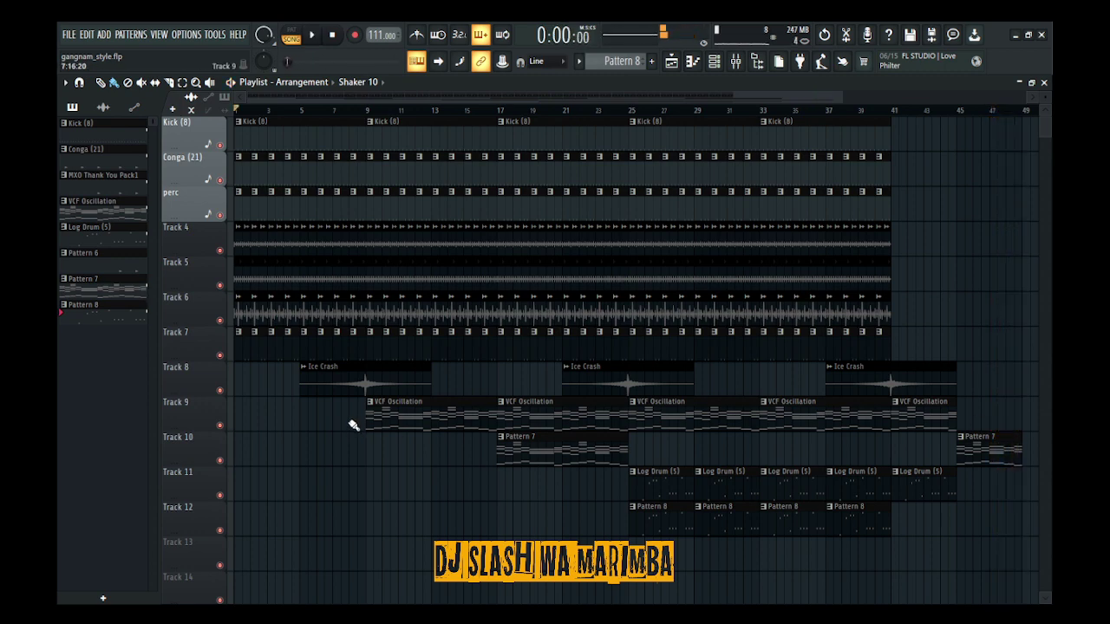
double_click(424, 408)
key("space")
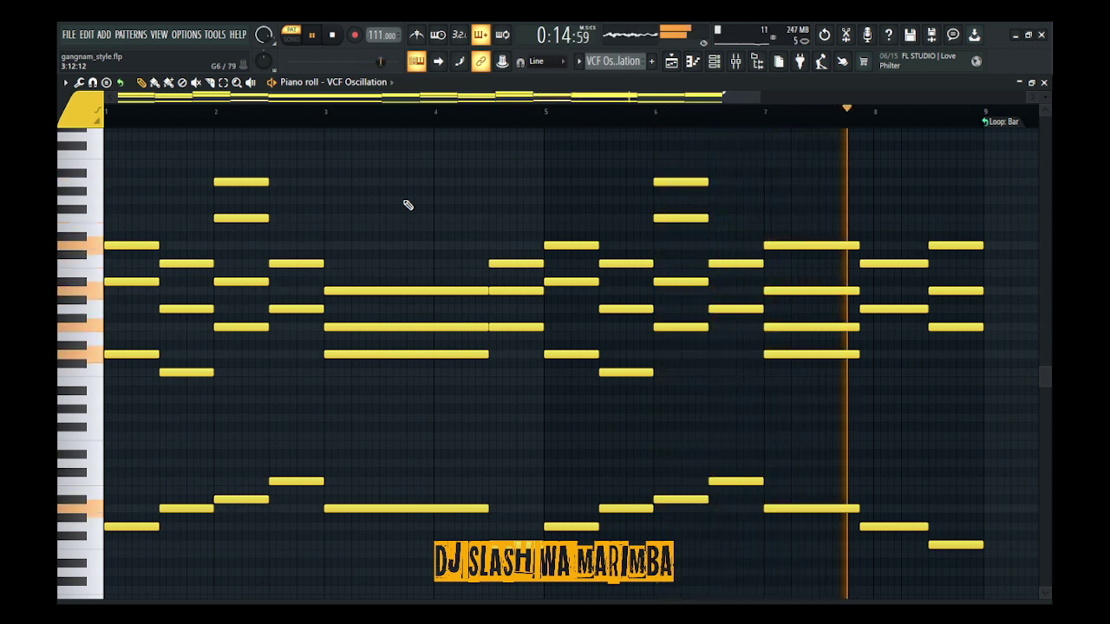
key("space")
left_click(674, 67)
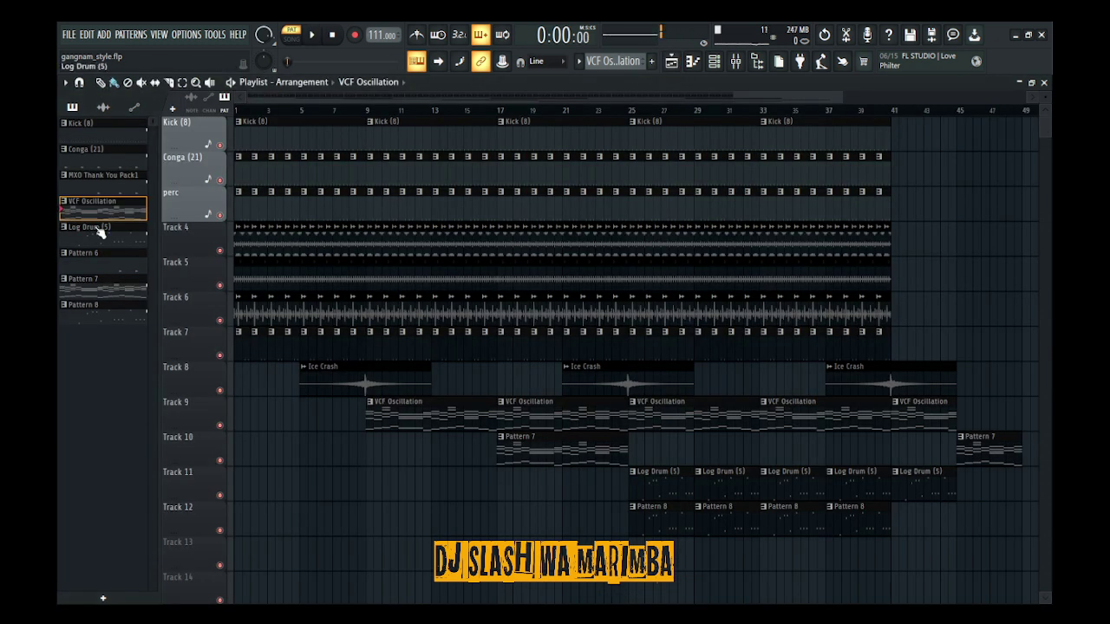
Play the Log Drum (5) pattern in the piano roll and view its DX10 synth settings
left_click(101, 230)
key("space")
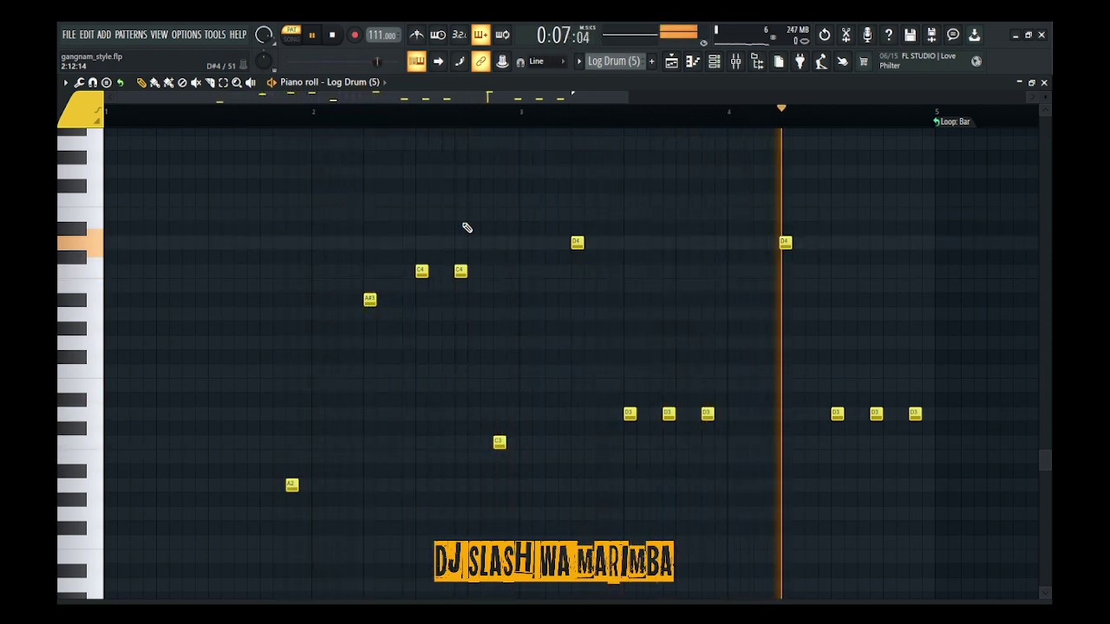
left_click(389, 87)
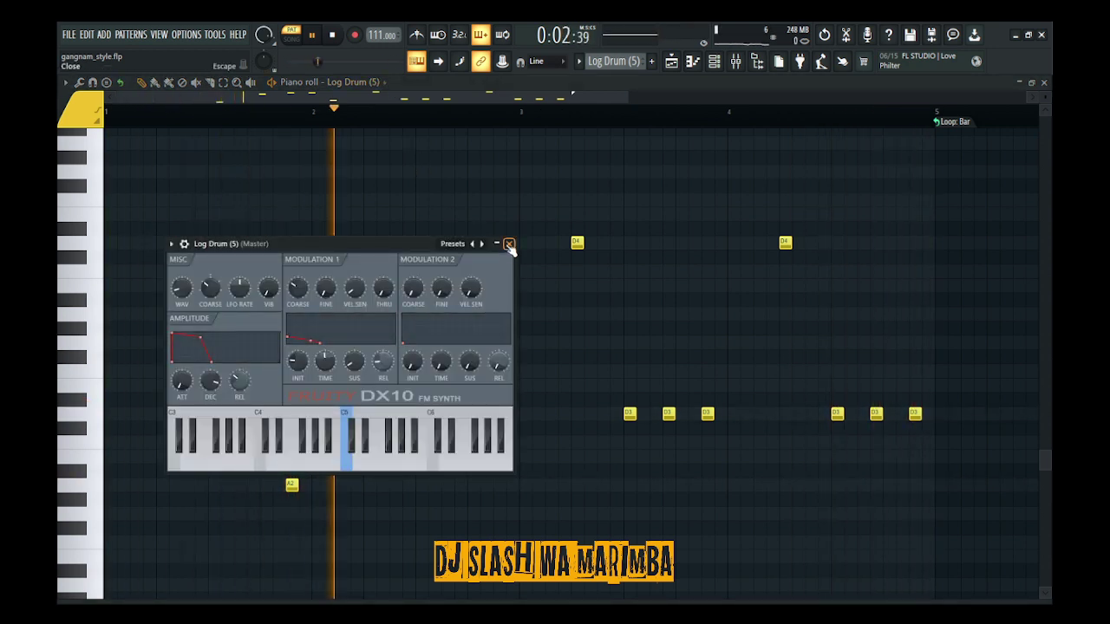
left_click(509, 245)
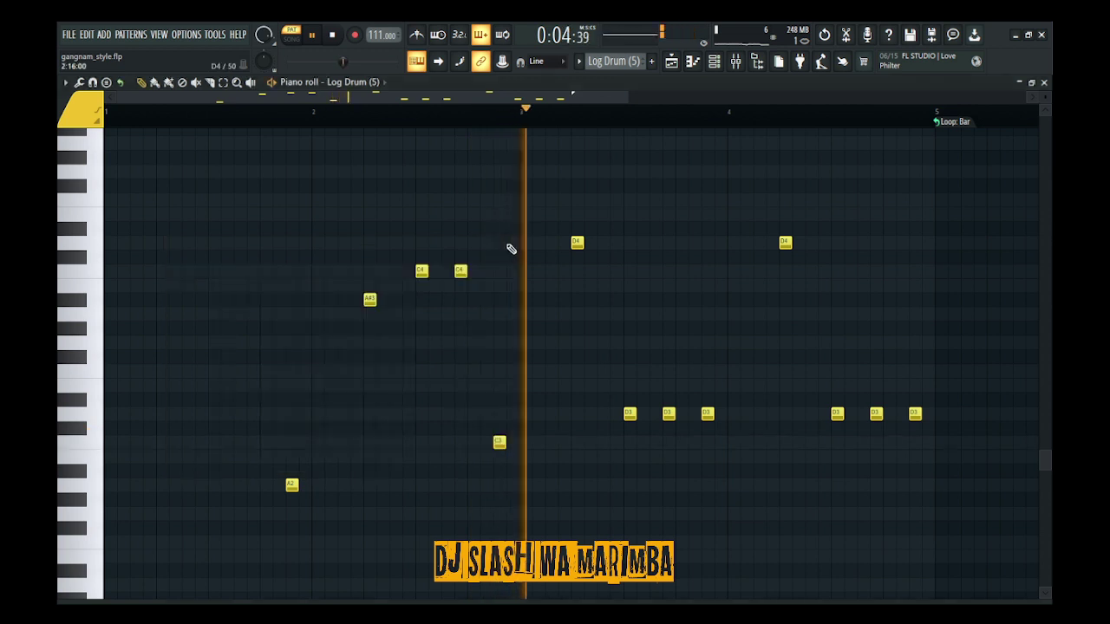
left_click(672, 61)
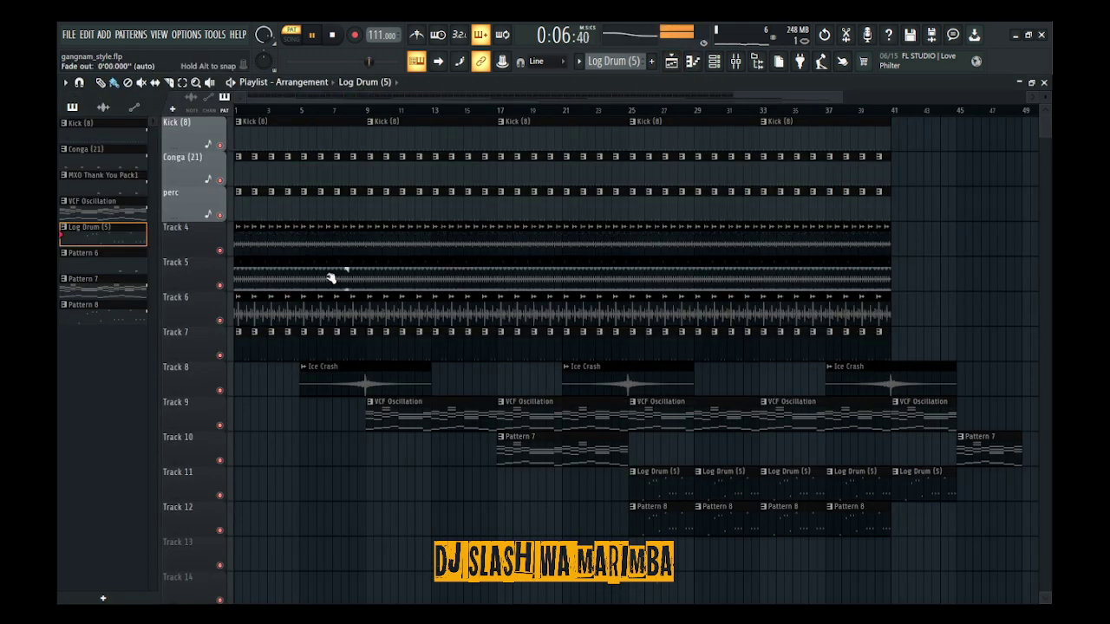
Play Pattern 6 and view its KS4 - Perc (16) and KS4 - Perc (19) notes in the piano roll
double_click(124, 278)
key("space")
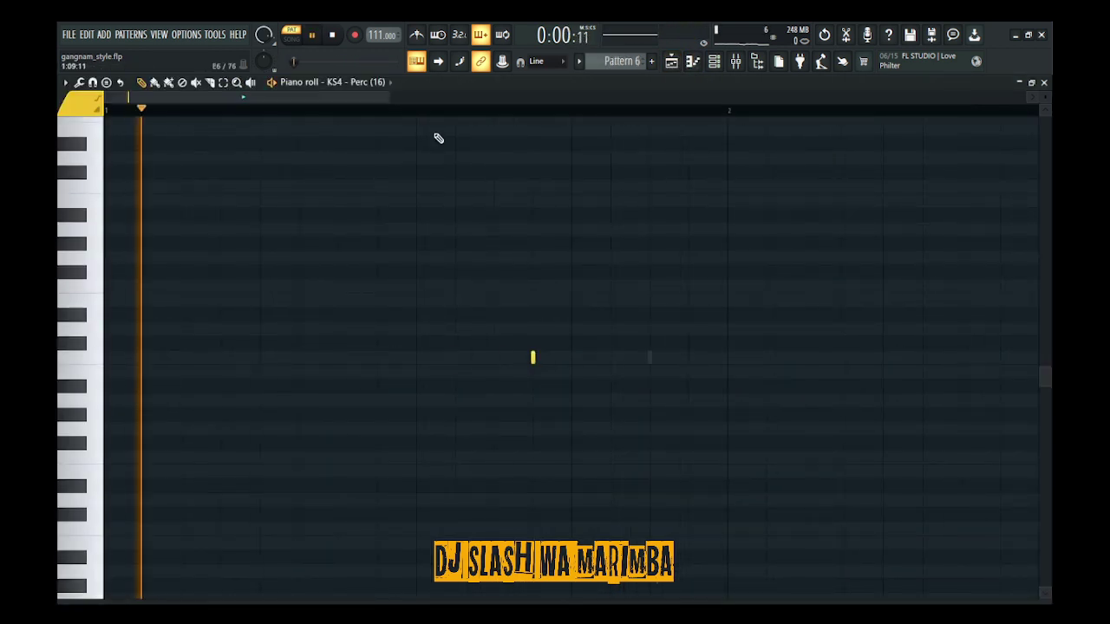
double_click(650, 359)
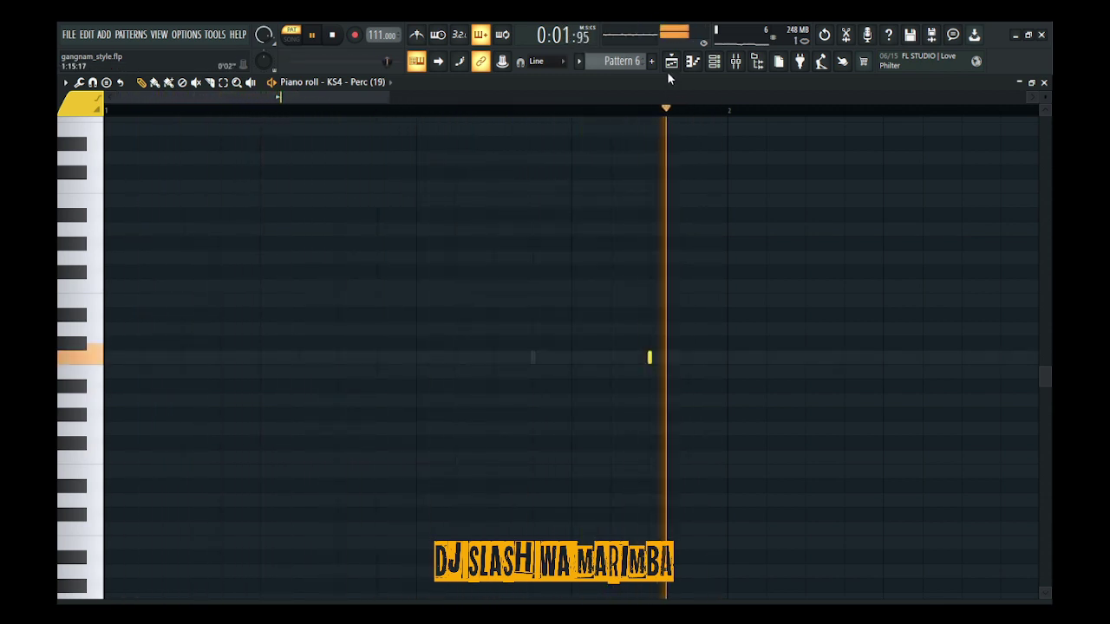
left_click(670, 65)
Play Pattern 7's Rhodes notes in the piano roll and view the Rhodes DirectWave instrument settings
double_click(101, 295)
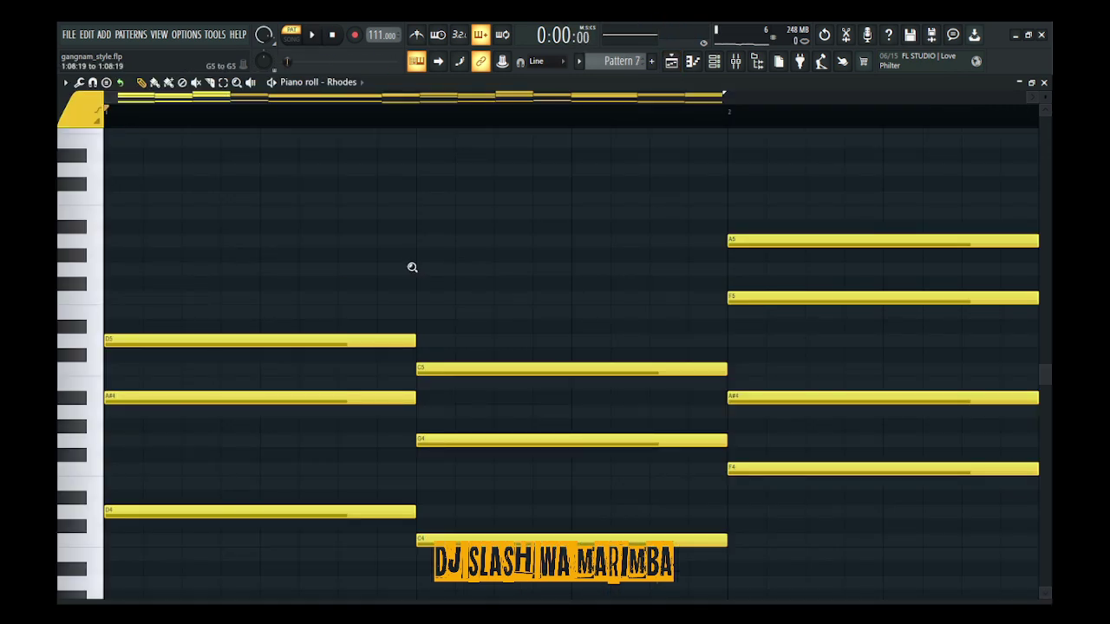
key("space")
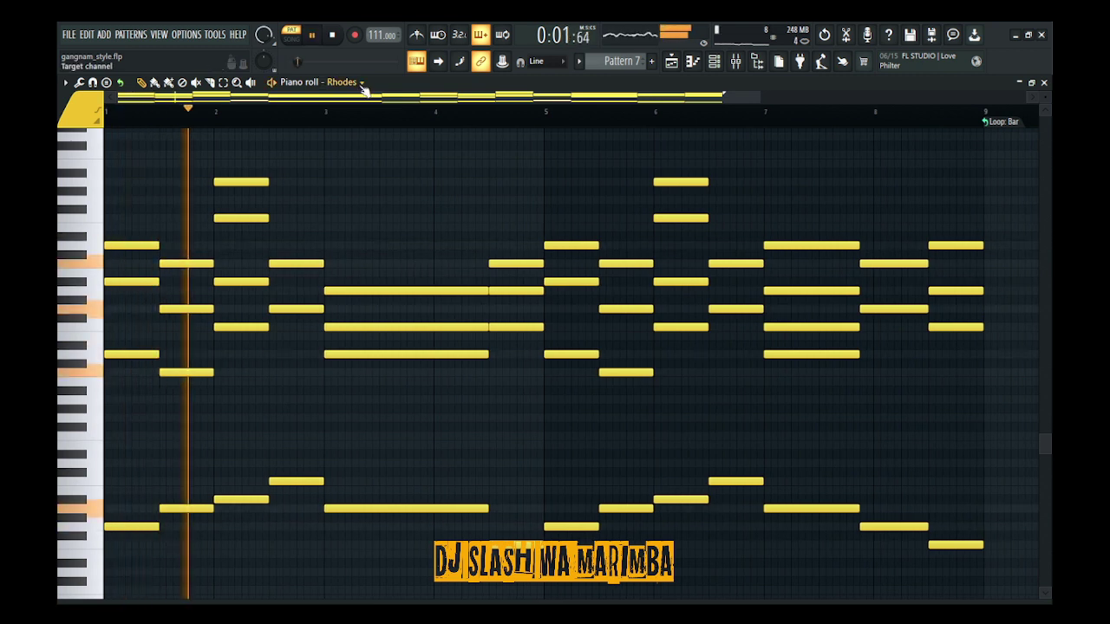
left_click(320, 81)
left_click_drag(584, 236, 592, 118)
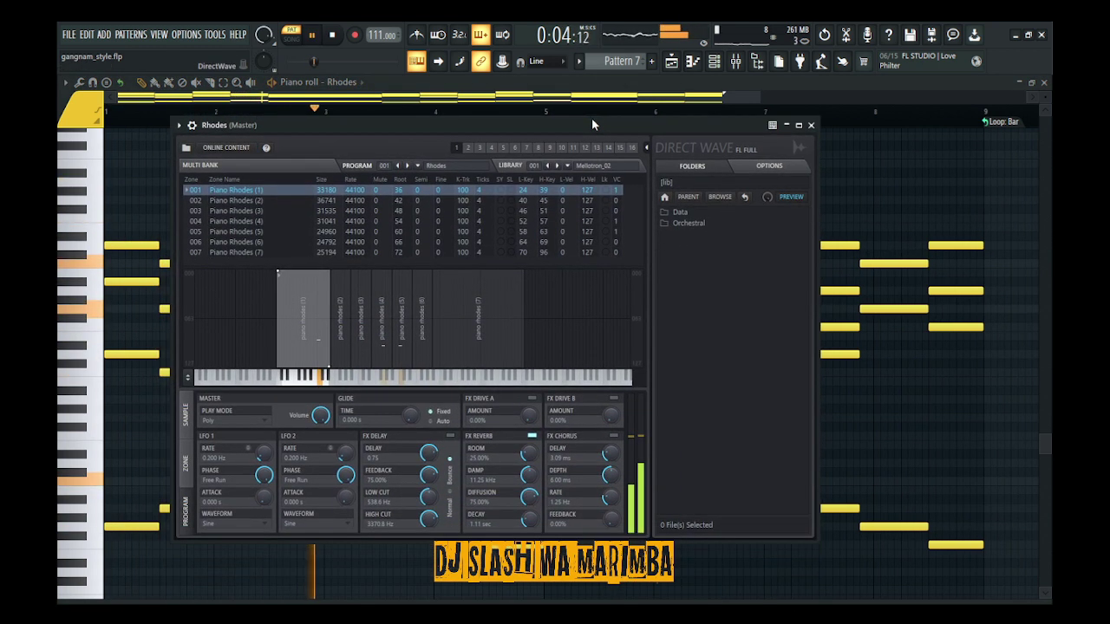
left_click(811, 125)
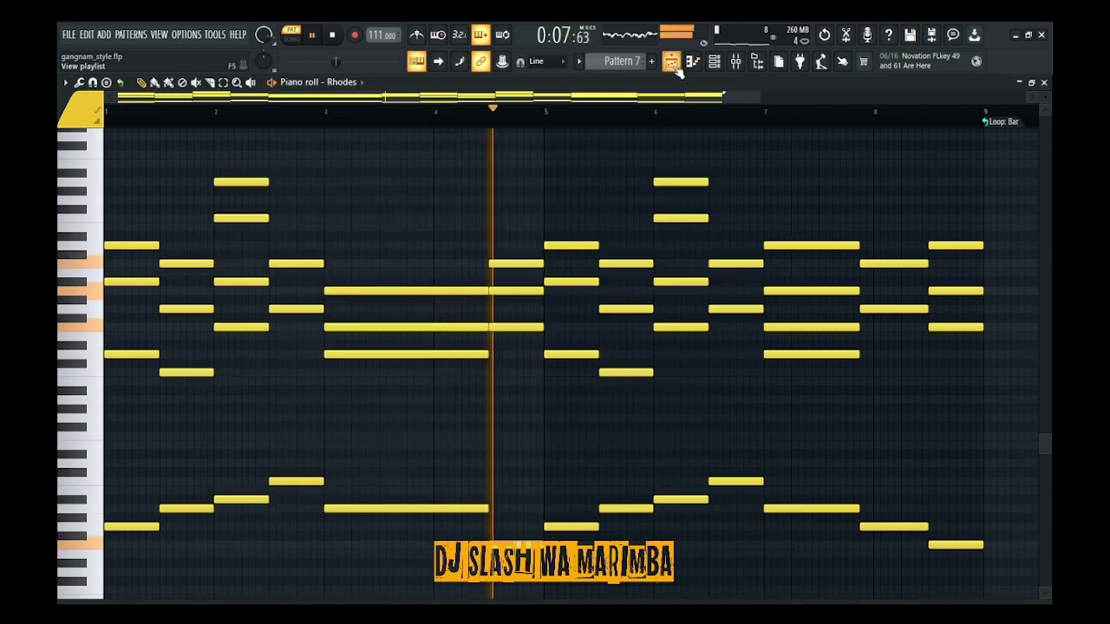
left_click(676, 69)
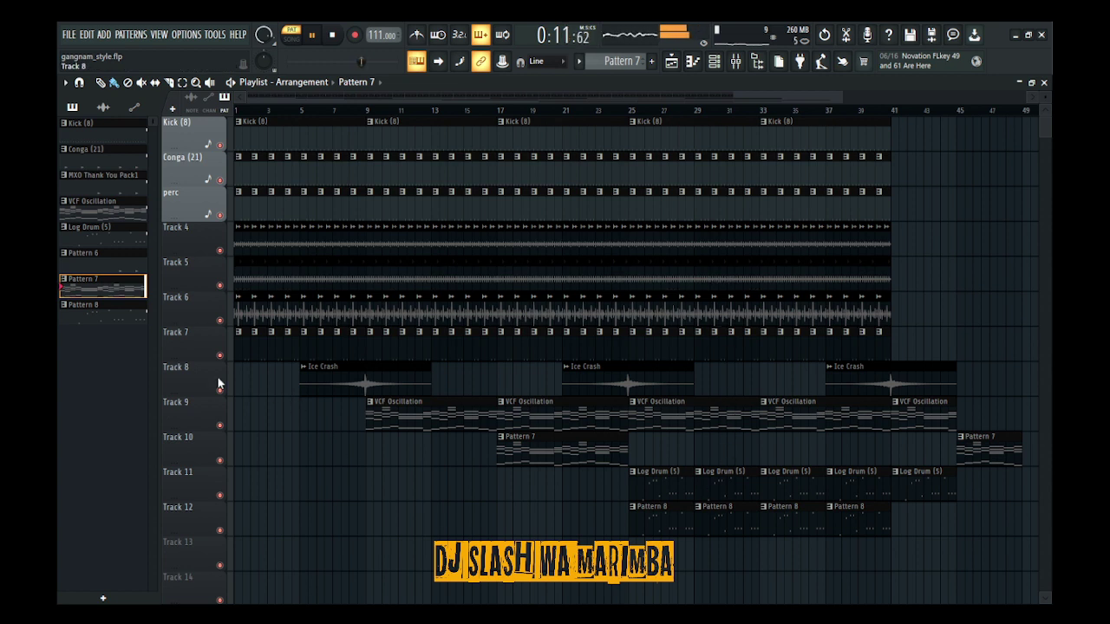
View Pattern 8's Log Drum notes in the piano roll and its DX10 synth settings during playback
double_click(124, 317)
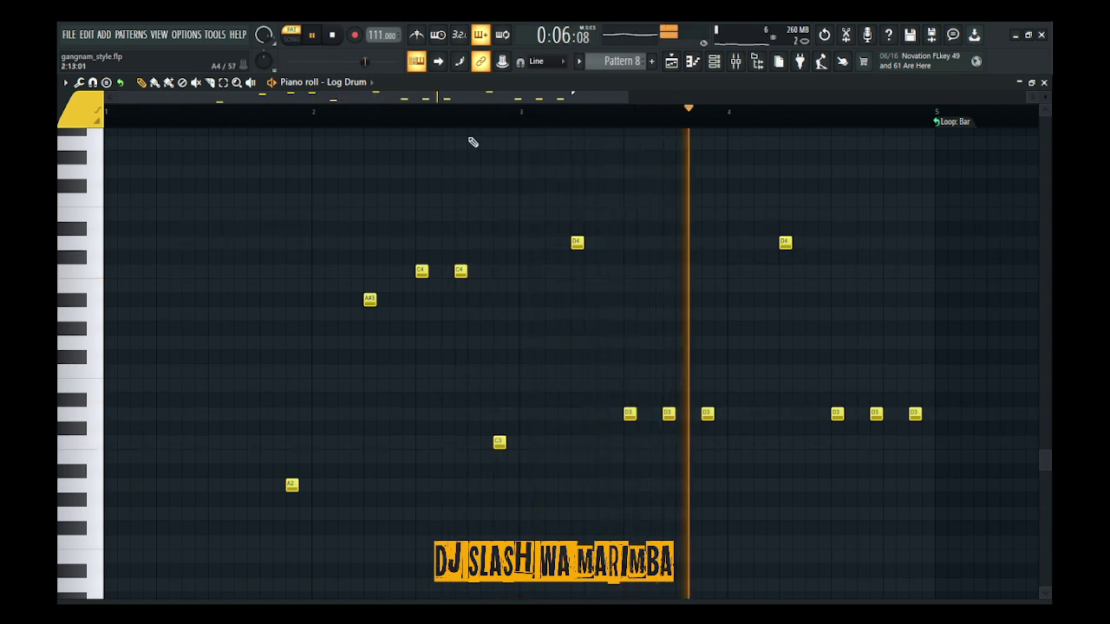
left_click(359, 83)
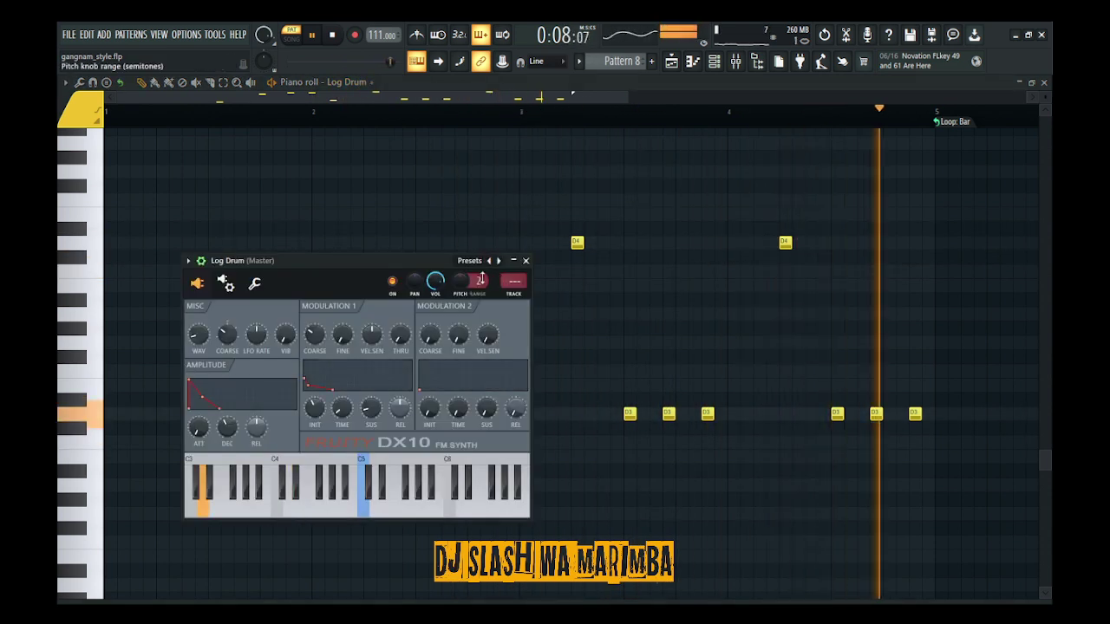
left_click(525, 261)
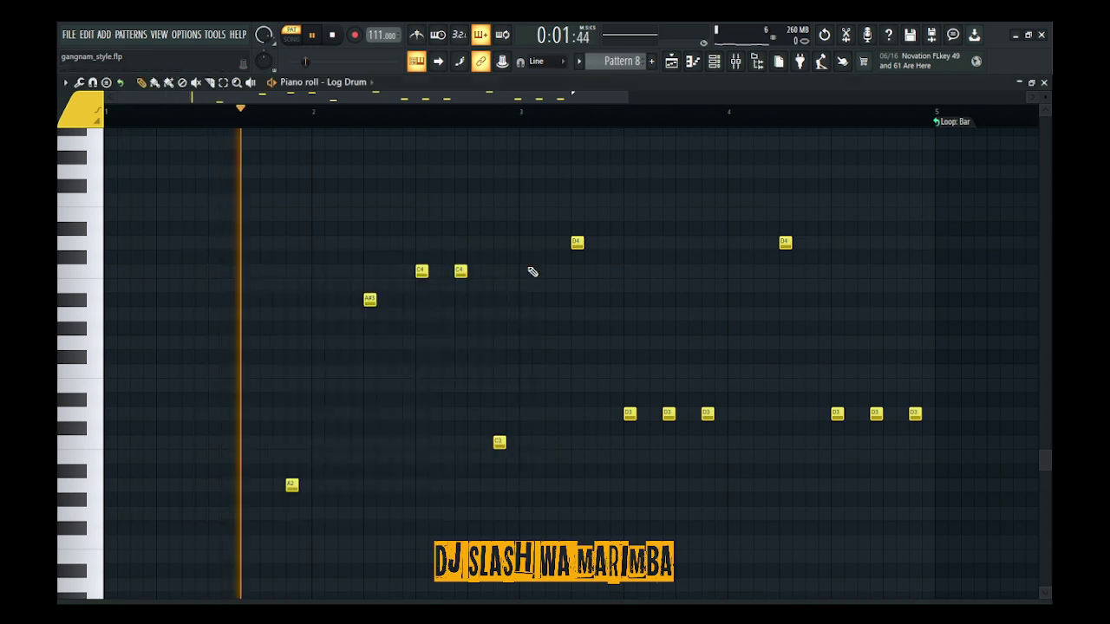
left_click(672, 64)
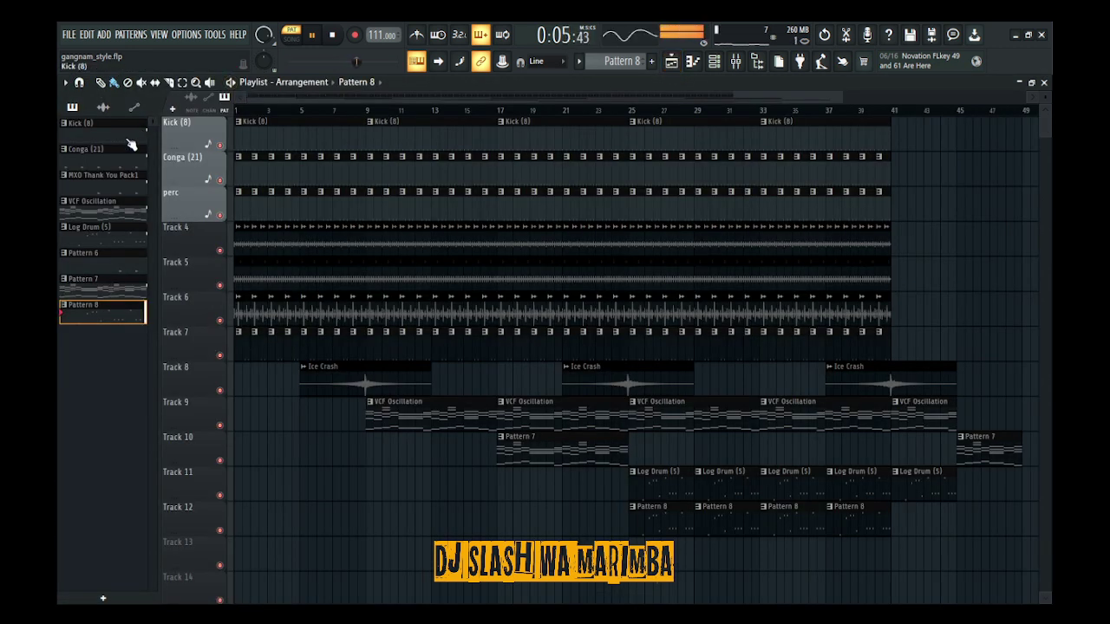
Solo Track 6, stop playback and view the (88)SHAKER.001 audio clip's sample settings
left_click(221, 320, "ctrl")
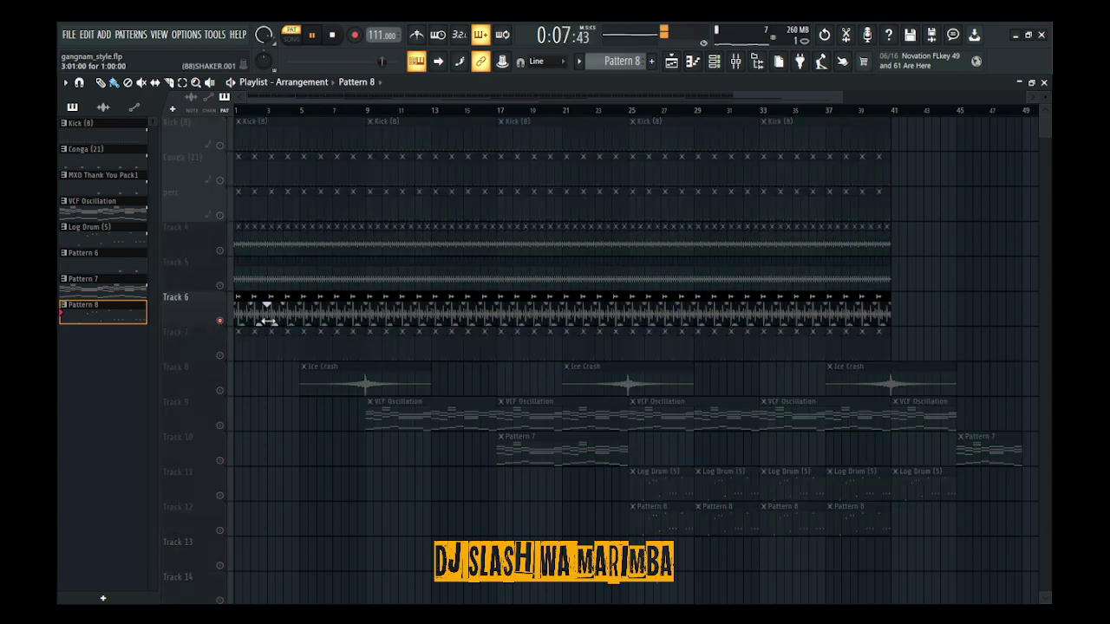
double_click(268, 322)
key("space")
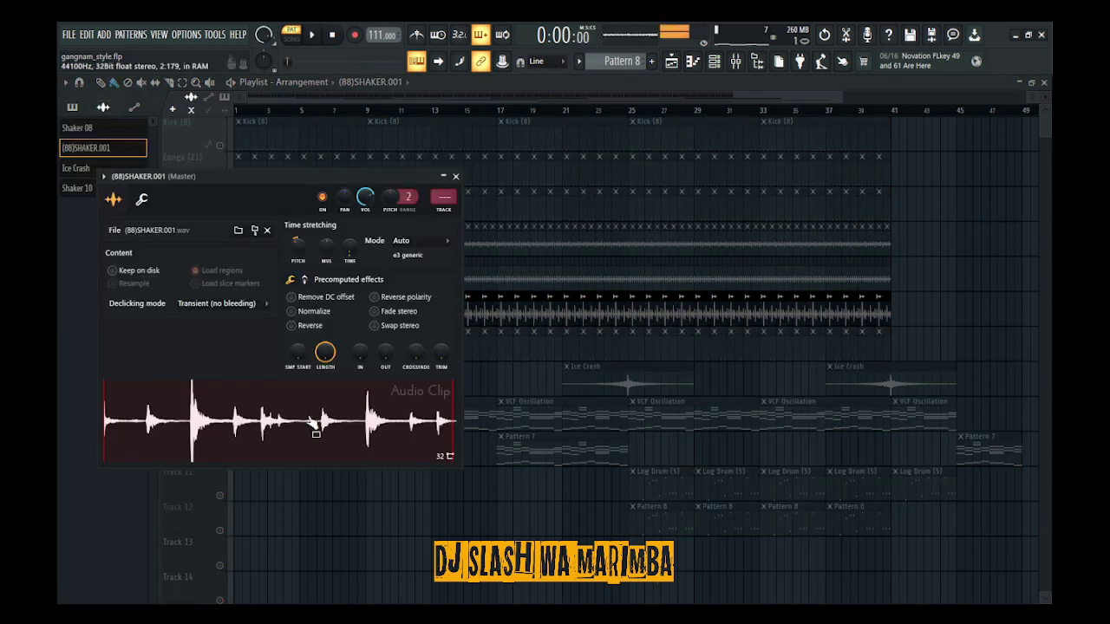
left_click(456, 177)
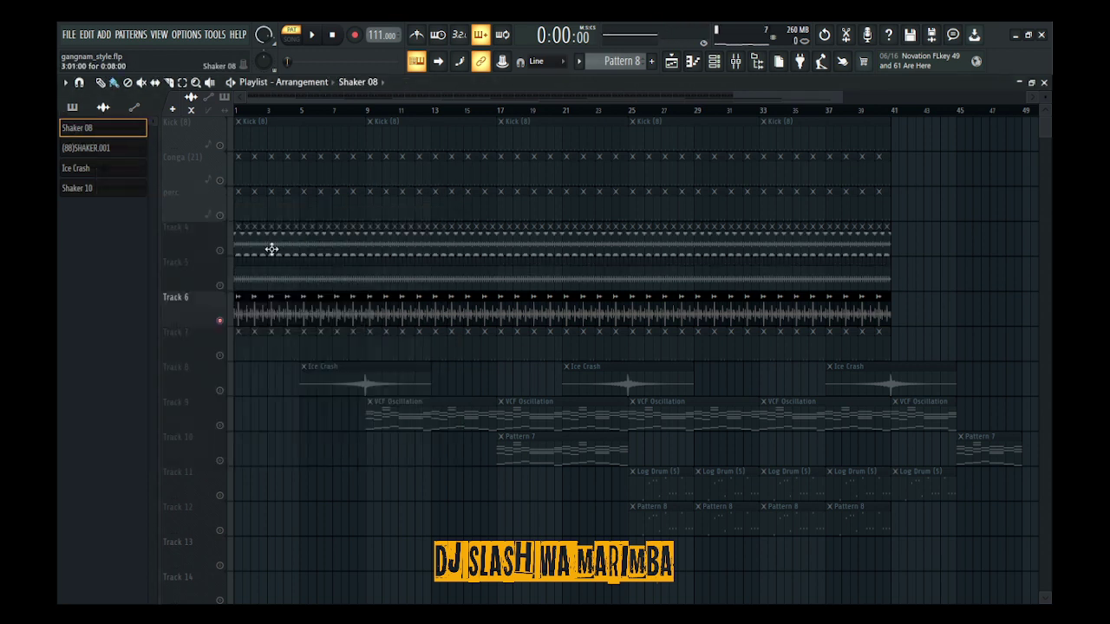
View the sample settings of the Shaker 08, (88)SHAKER.001 and Shaker 10 audio clips
double_click(271, 249)
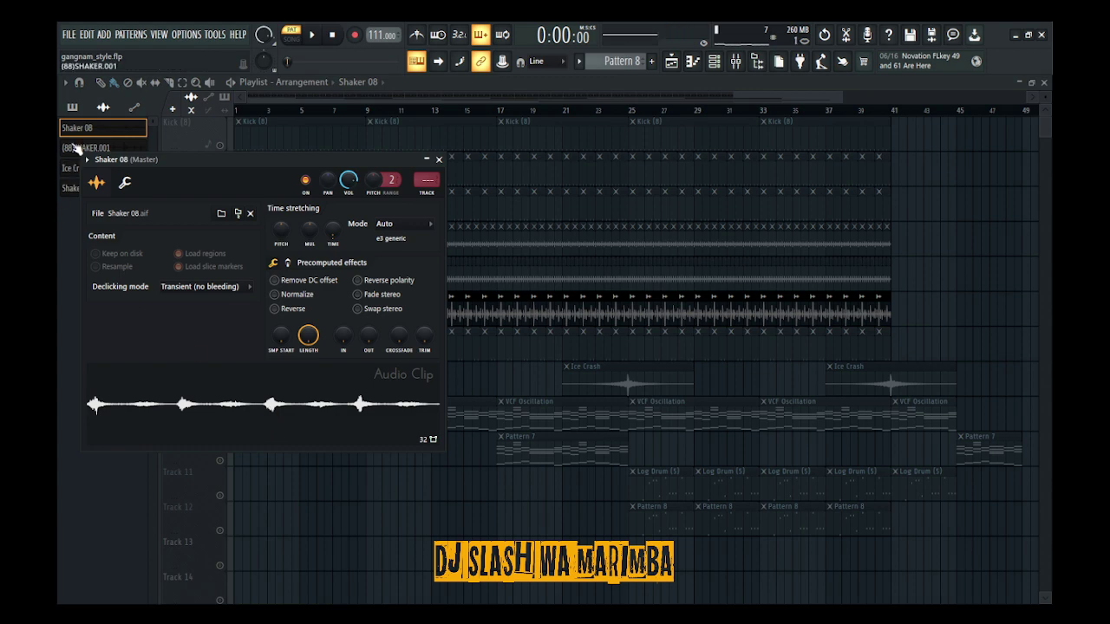
left_click(76, 148)
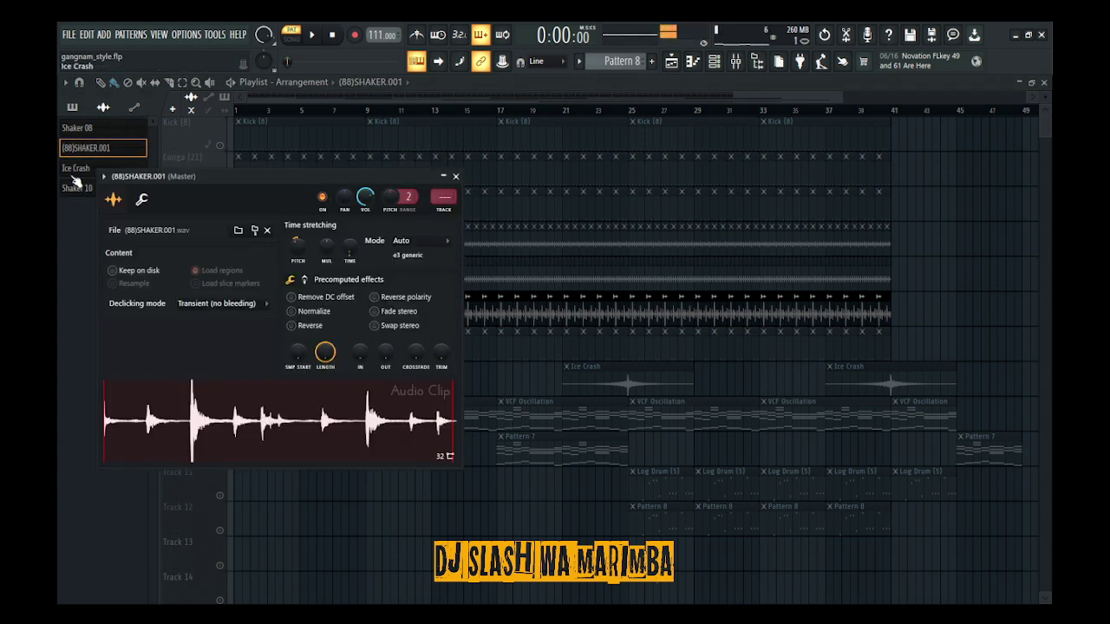
left_click(77, 186)
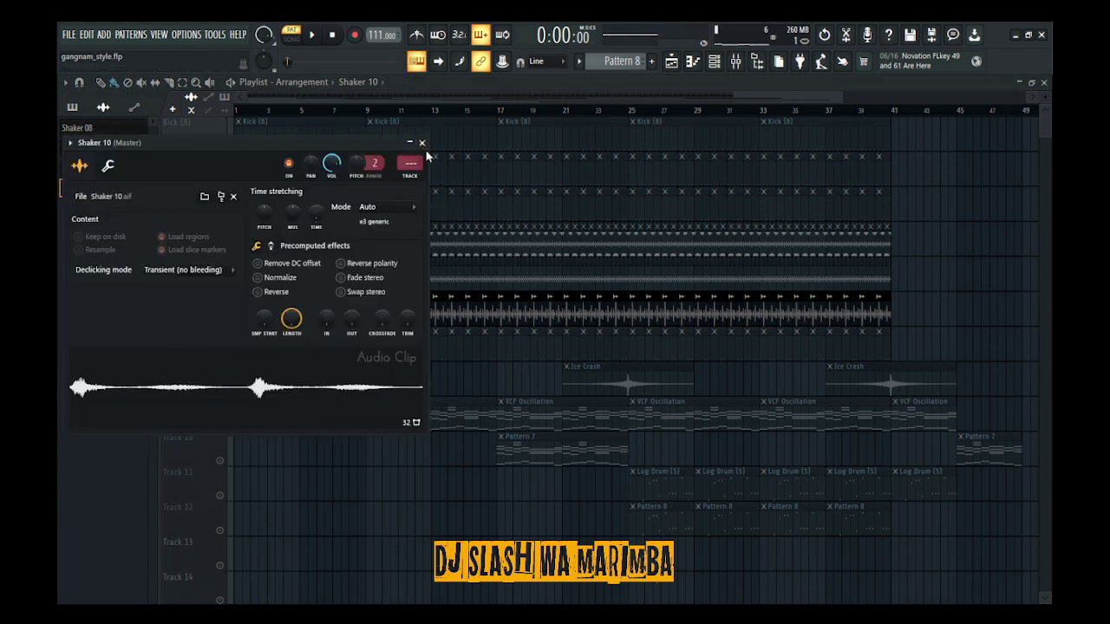
left_click(422, 143)
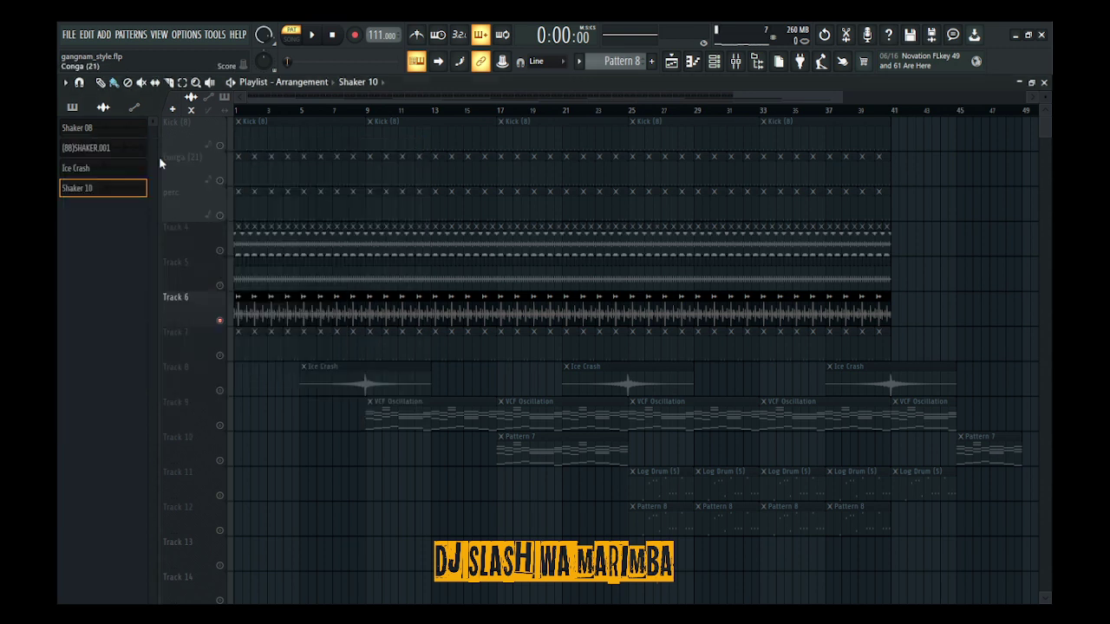
Unmute Tracks 4 and 5 and play the arrangement in song mode
left_click(220, 251)
left_click(220, 286)
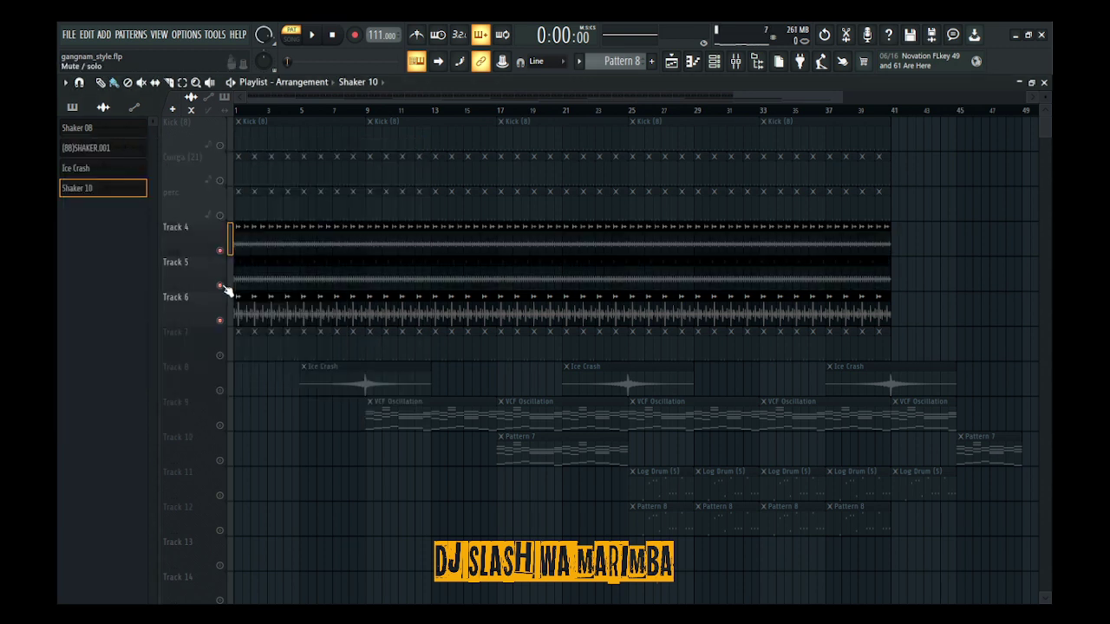
left_click(315, 35)
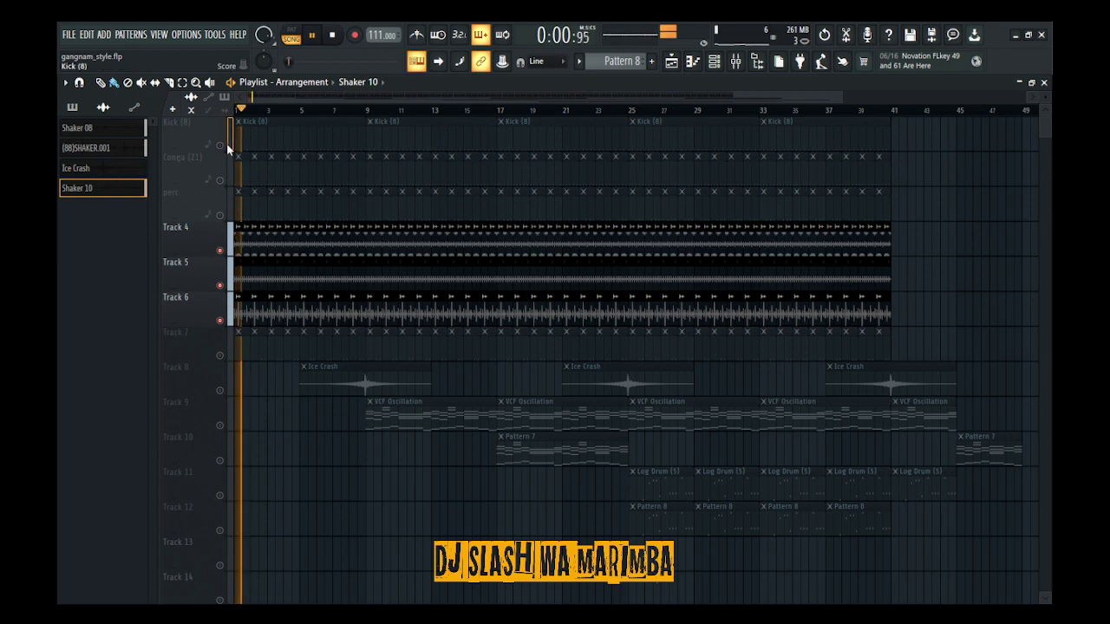
Unmute the Kick (8) track and view its sampler settings and piano roll notes
left_click(219, 146)
double_click(272, 137)
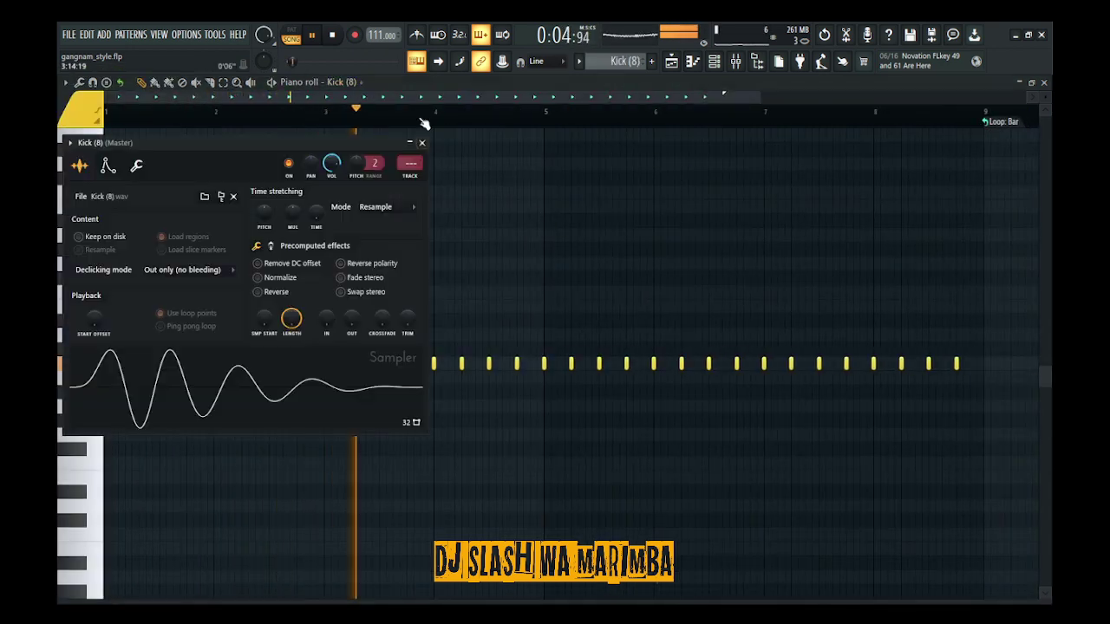
left_click(422, 142)
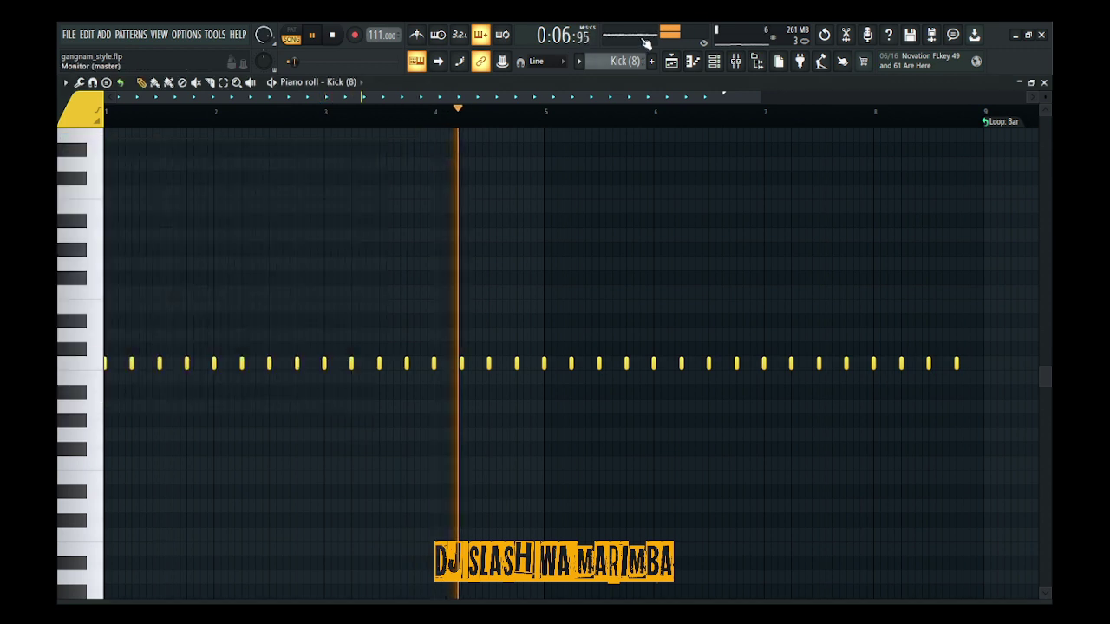
left_click(677, 61)
Unmute the Conga (21) track and view its pattern's notes in the piano roll
left_click(221, 181)
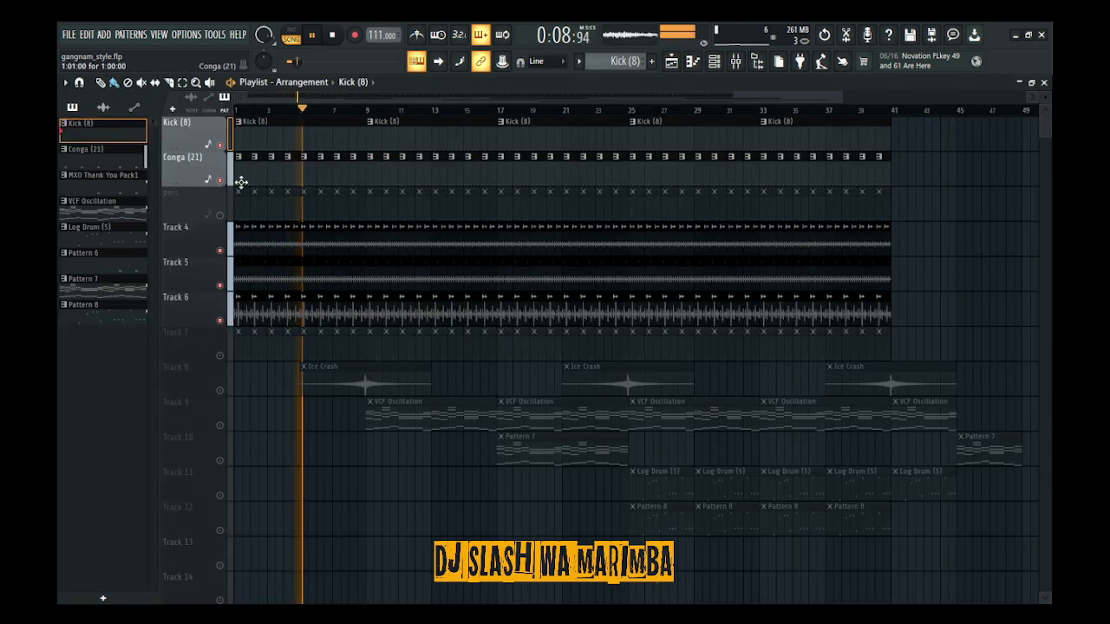
double_click(251, 179)
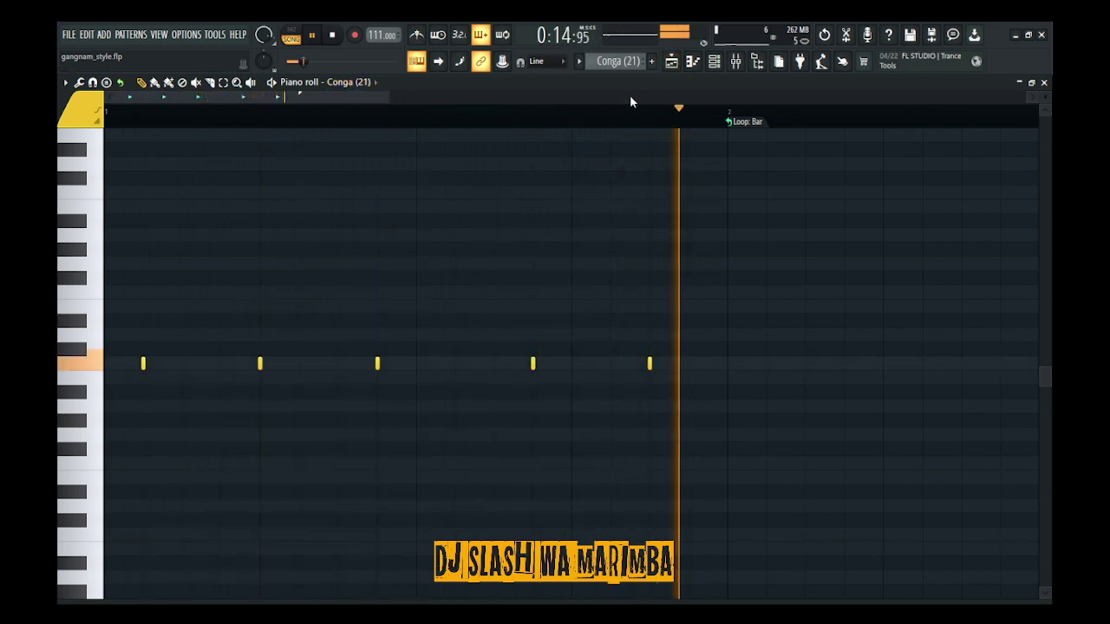
left_click(670, 62)
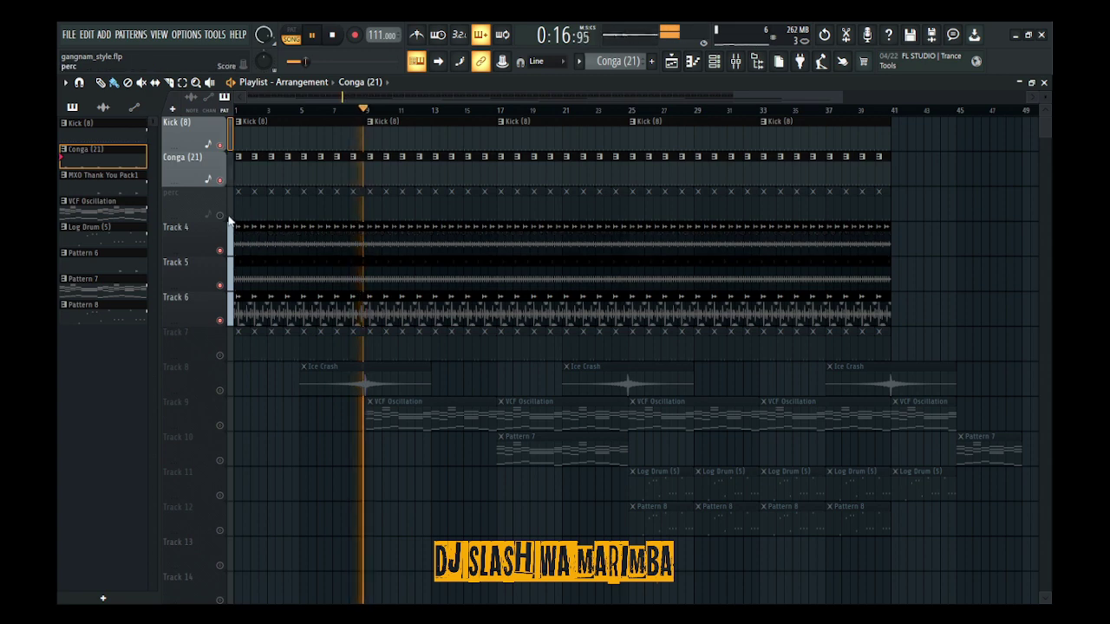
Unmute the perc track and all remaining tracks, viewing the perc pattern's and Pattern 6's notes in the piano roll
double_click(278, 191)
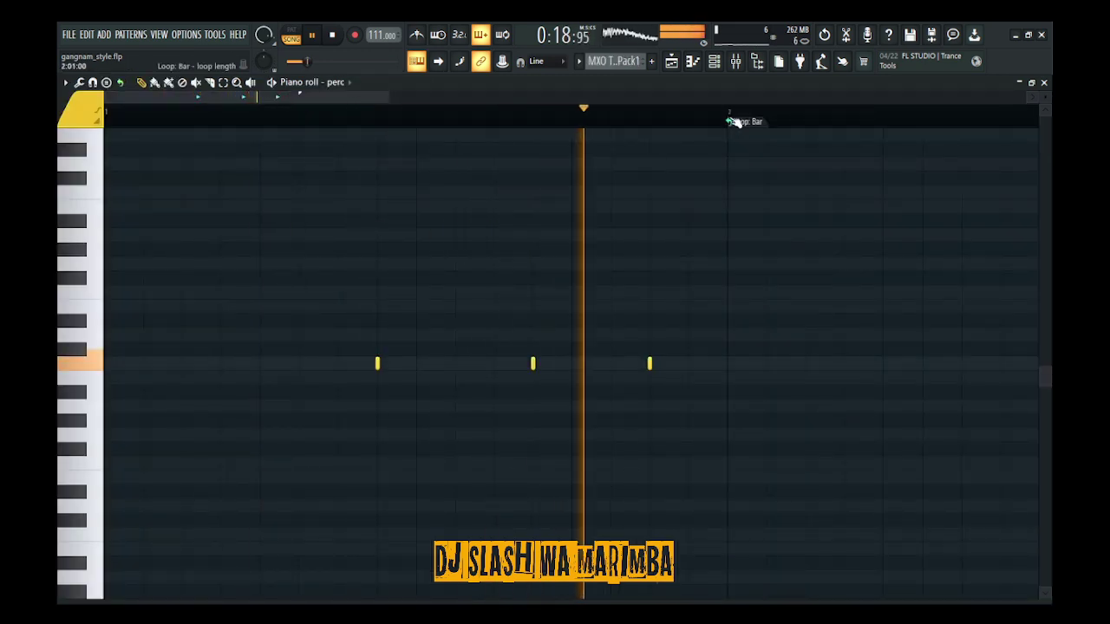
left_click(682, 60)
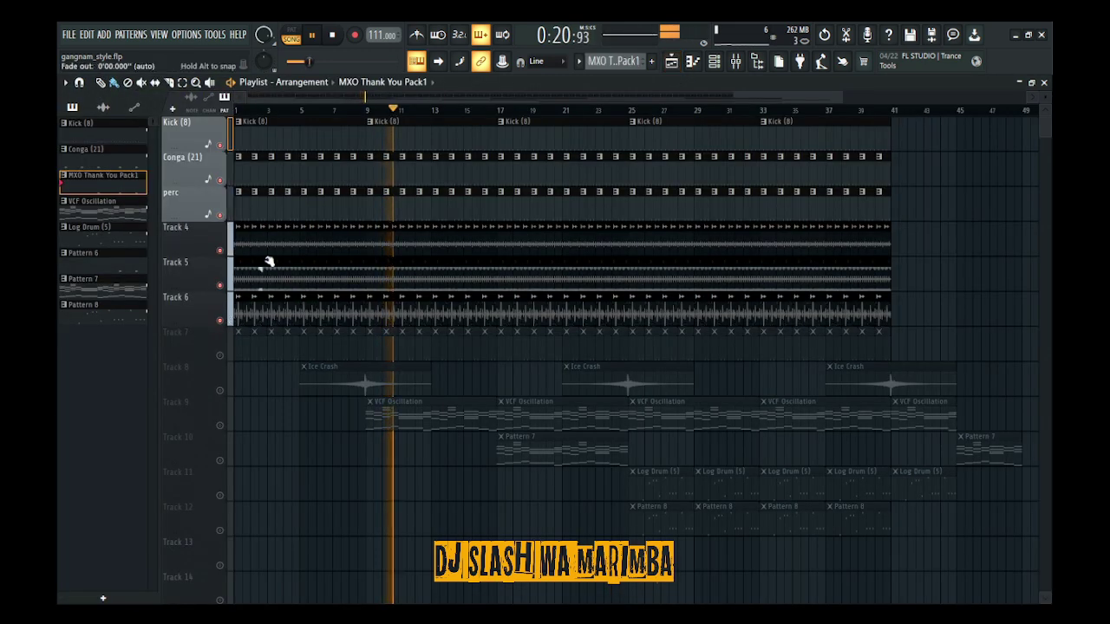
double_click(248, 206)
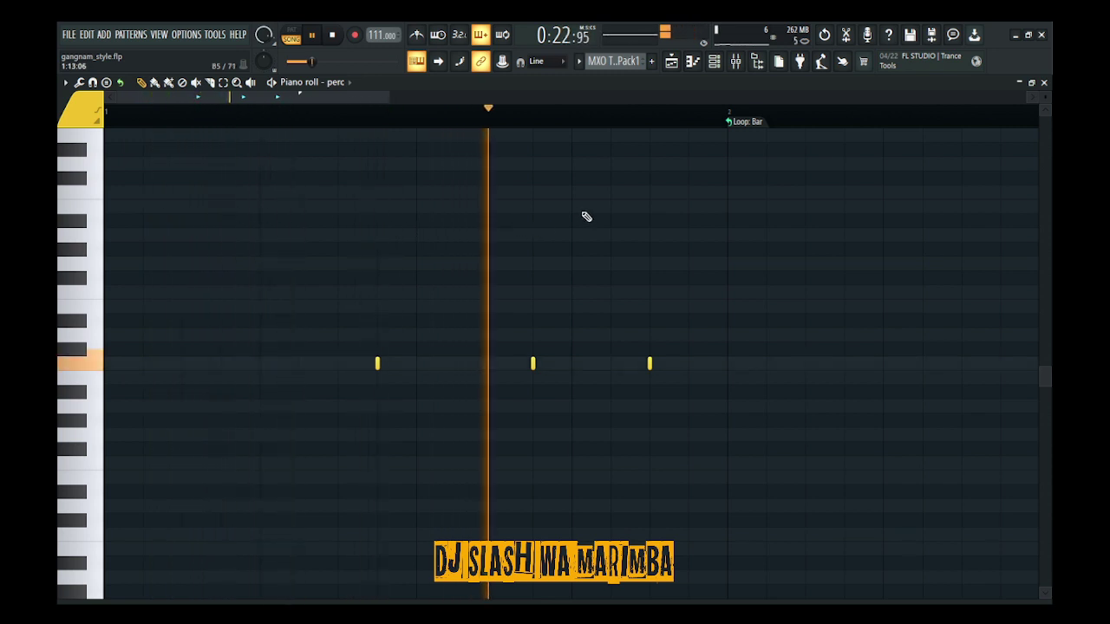
left_click(692, 63)
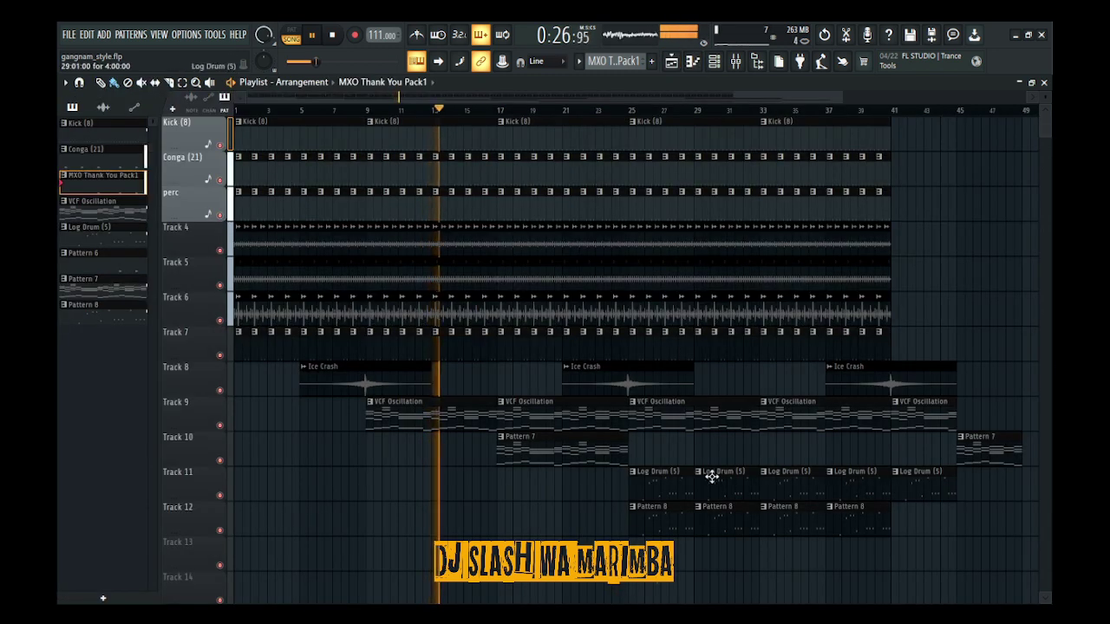
double_click(412, 351)
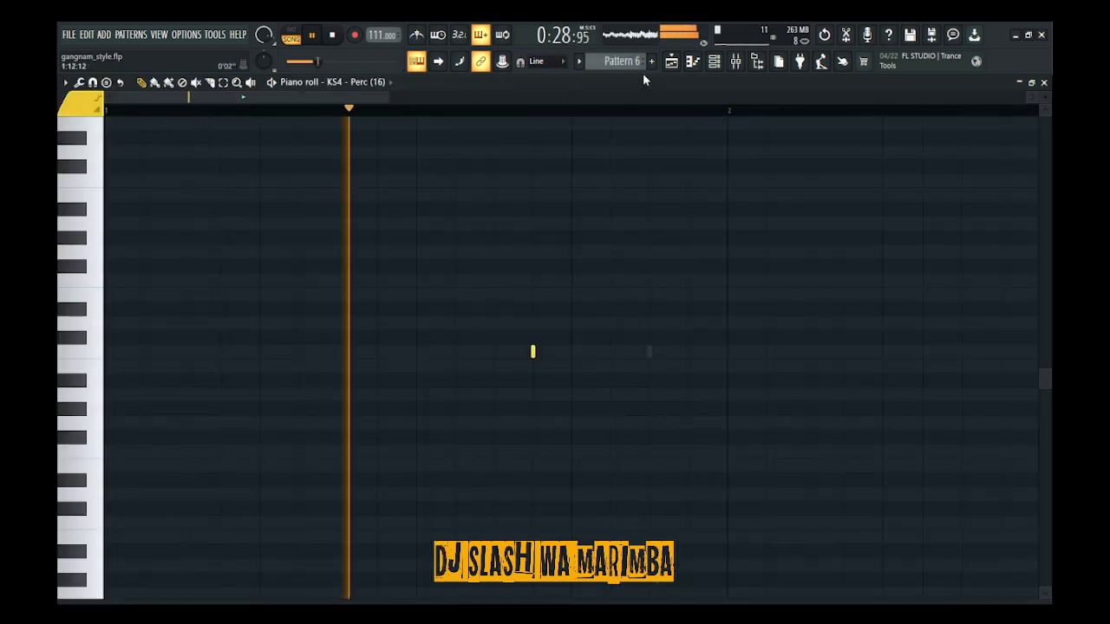
left_click(693, 63)
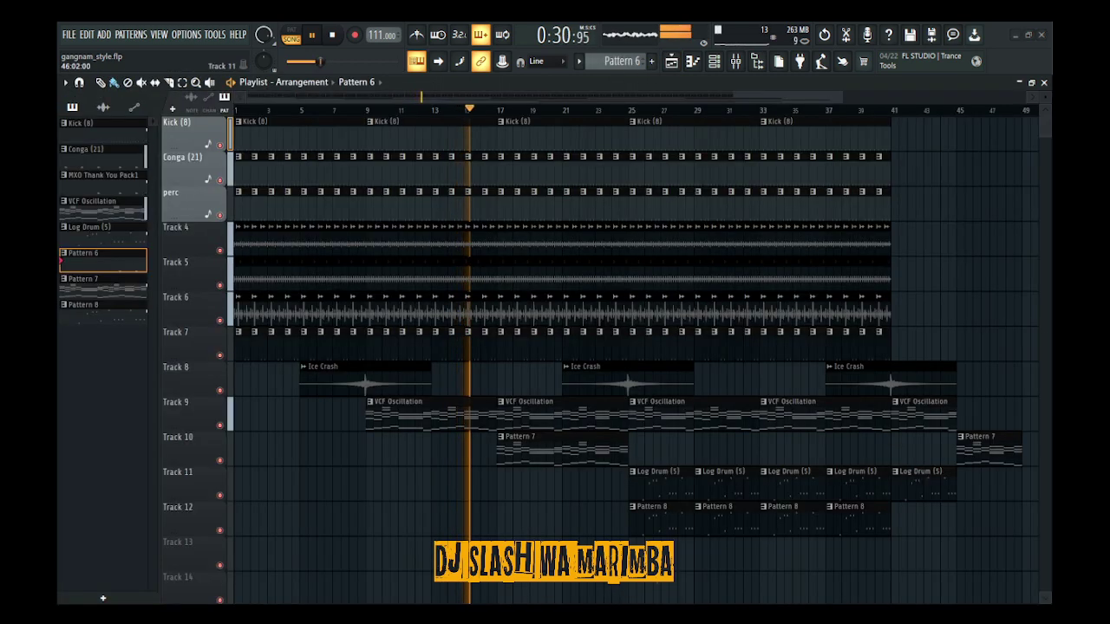